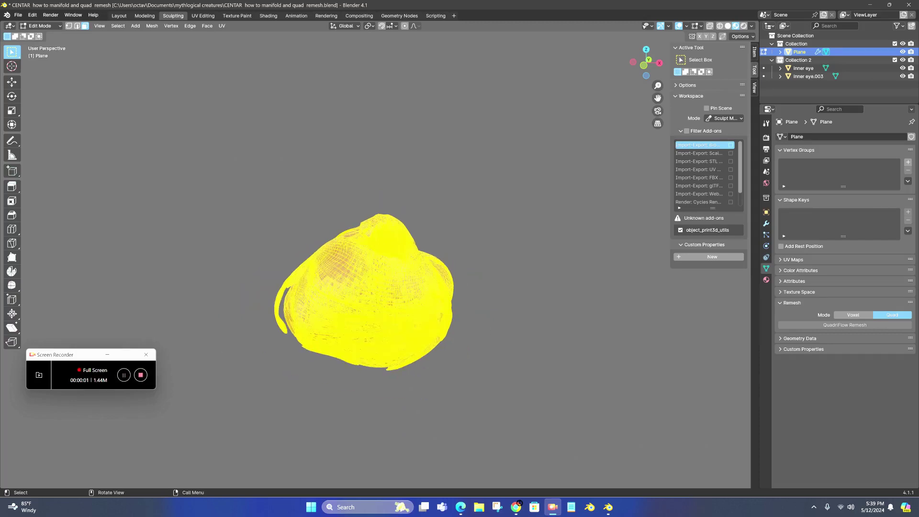
- Return the Plane mesh to Object Mode and try a QuadriFlow remesh with mesh symmetry and 4000 faces
scroll(355, 308, up, 2)
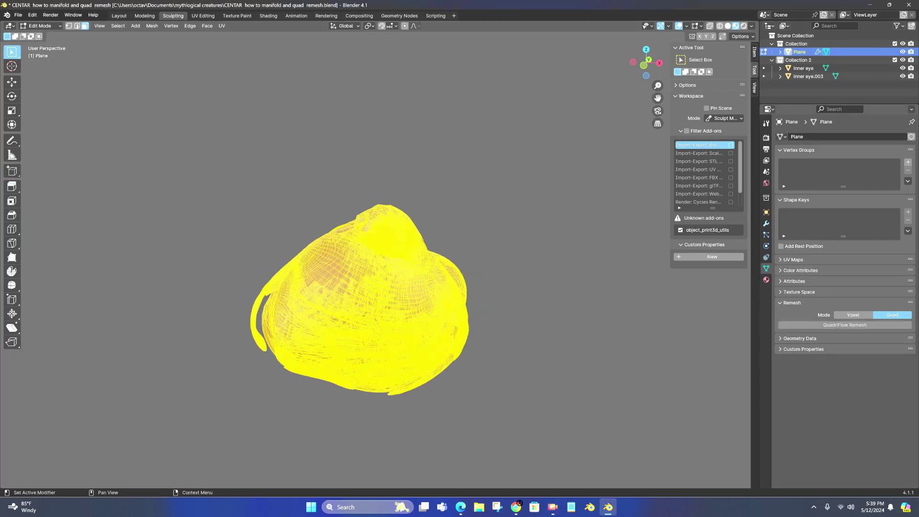
click(40, 26)
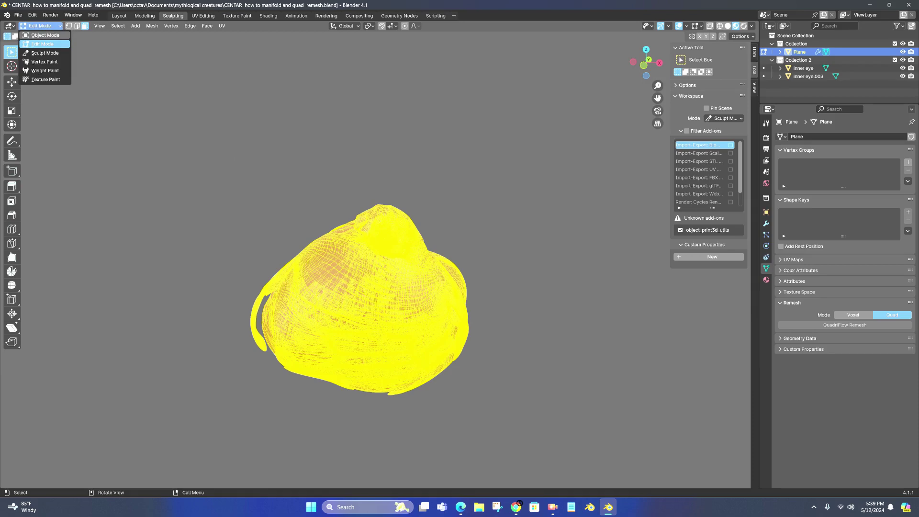
click(38, 35)
click(844, 325)
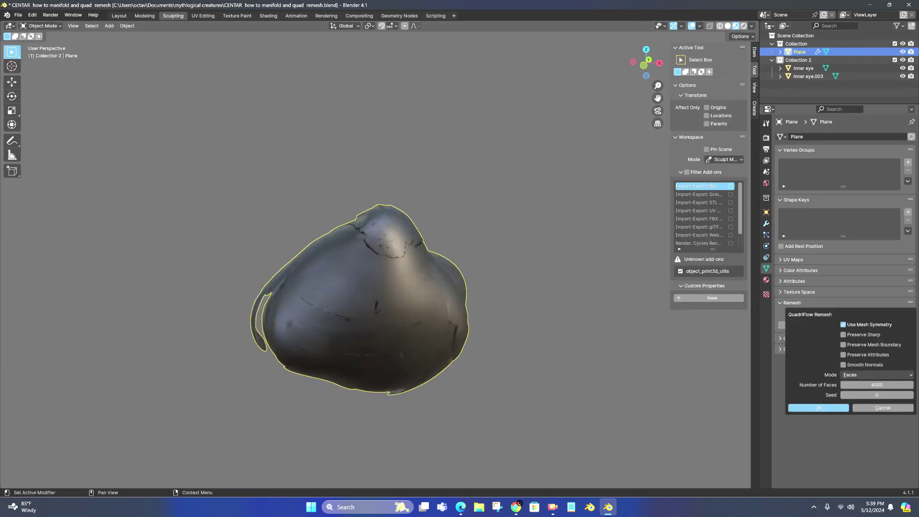
click(819, 408)
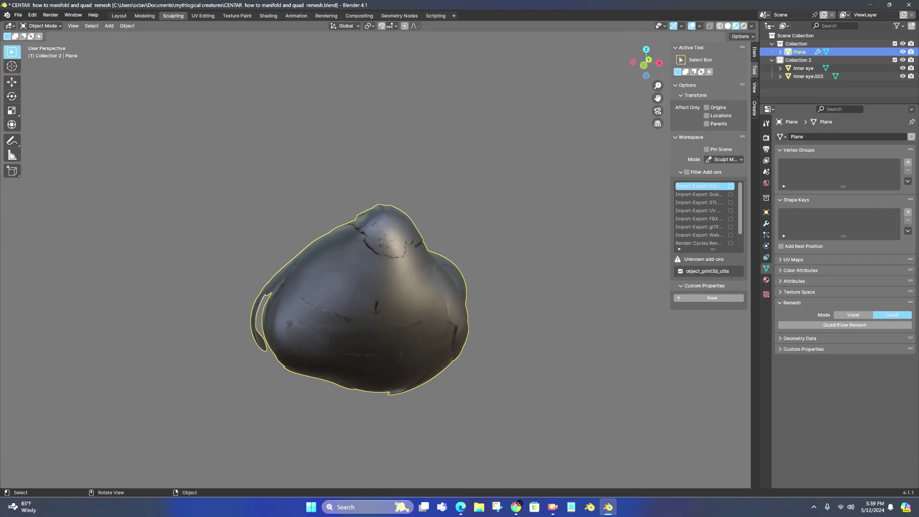
- Display the sculpted Plane mesh in wireframe shading
scroll(375, 268, up, 4)
mouse_move(375, 268)
middle_down()
mouse_move(465, 268)
mouse_move(403, 269)
middle_up()
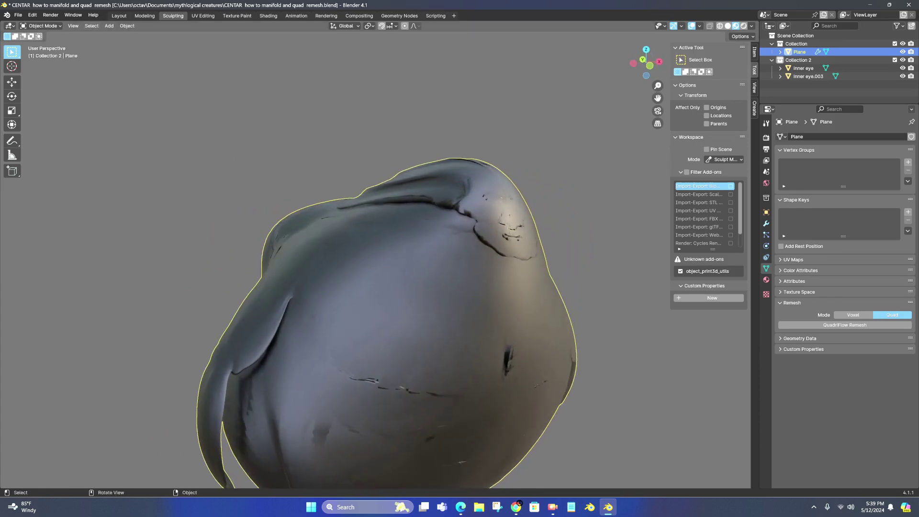
click(719, 26)
- Examine the wireframe for messy, overlapping edges across the front and sides of the Plane mesh
scroll(376, 268, up, 4)
scroll(375, 268, down, 4)
mouse_move(375, 268)
middle_down()
mouse_move(356, 252)
mouse_move(359, 272)
middle_up()
scroll(376, 268, up, 3)
scroll(375, 268, up, 5)
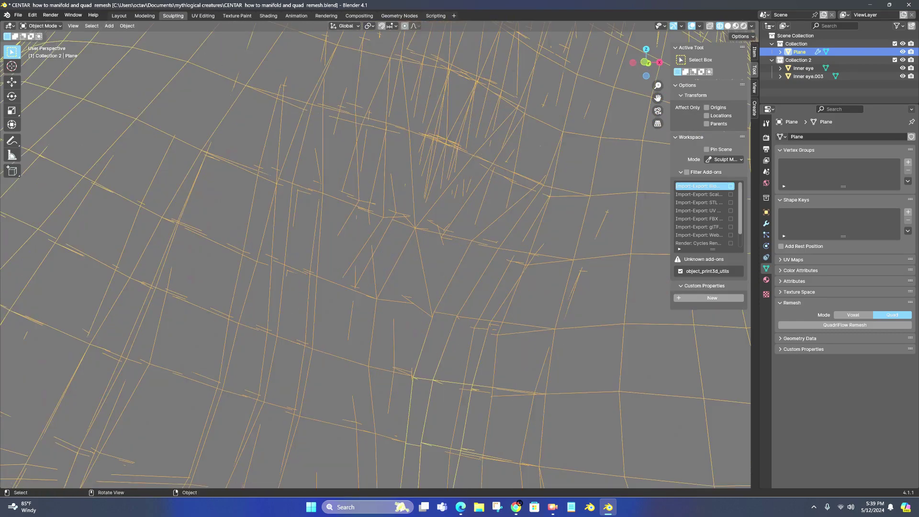
scroll(376, 268, down, 5)
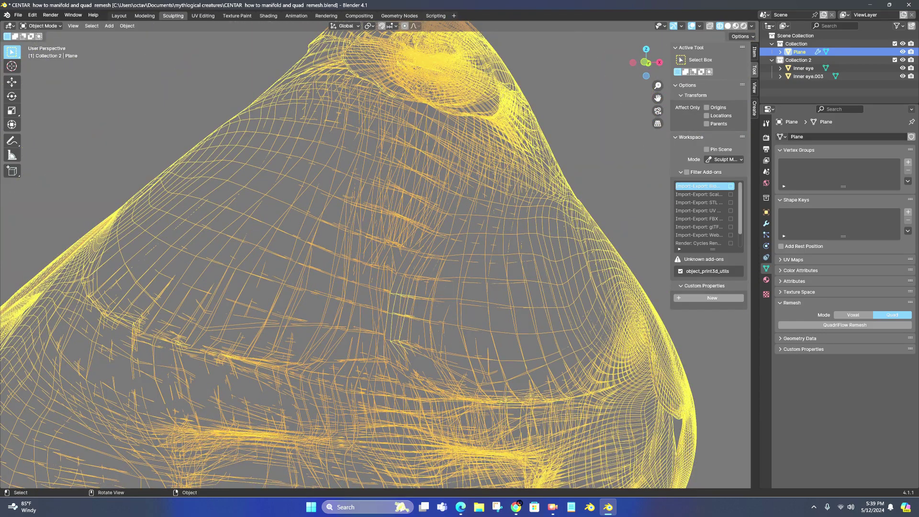
scroll(375, 268, down, 5)
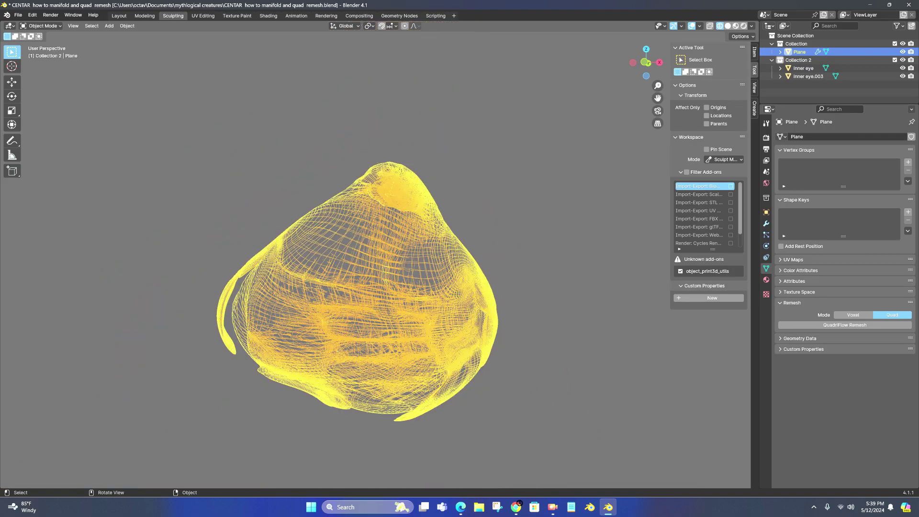
middle_drag(376, 268, 519, 264)
middle_drag(417, 266, 521, 265)
scroll(375, 268, up, 4)
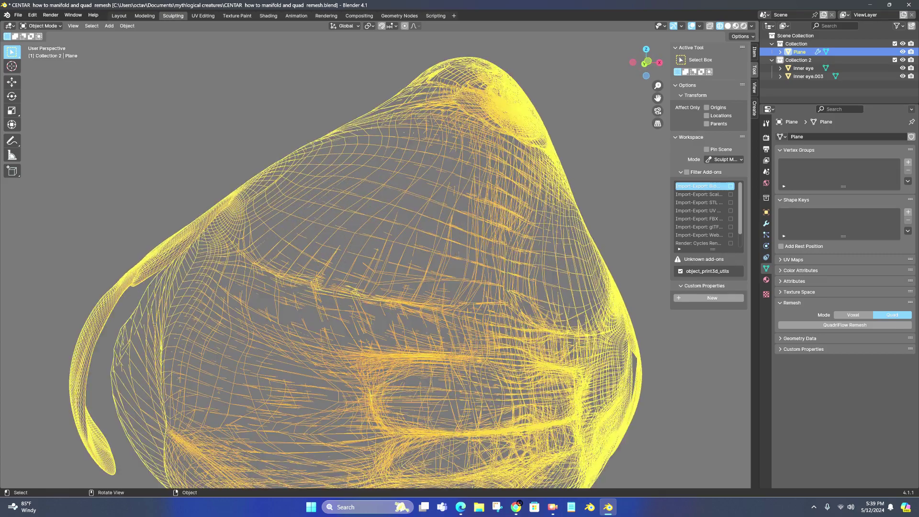
middle_drag(375, 268, 353, 273)
scroll(352, 274, up, 5)
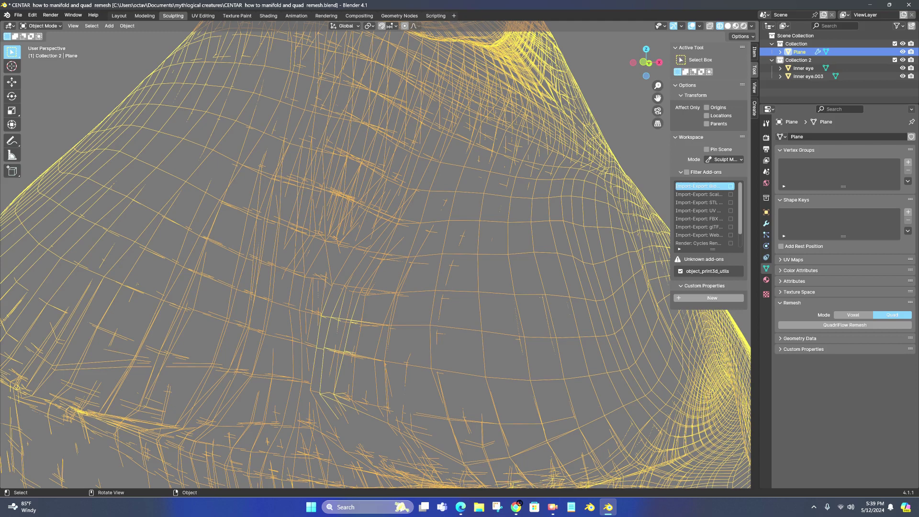
middle_drag(352, 274, 324, 274)
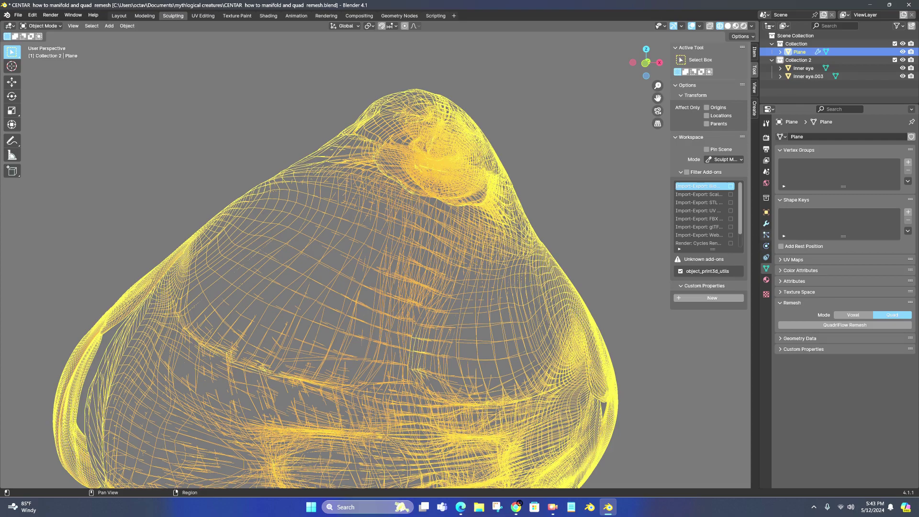
scroll(376, 258, up, 4)
middle_drag(376, 258, 365, 248)
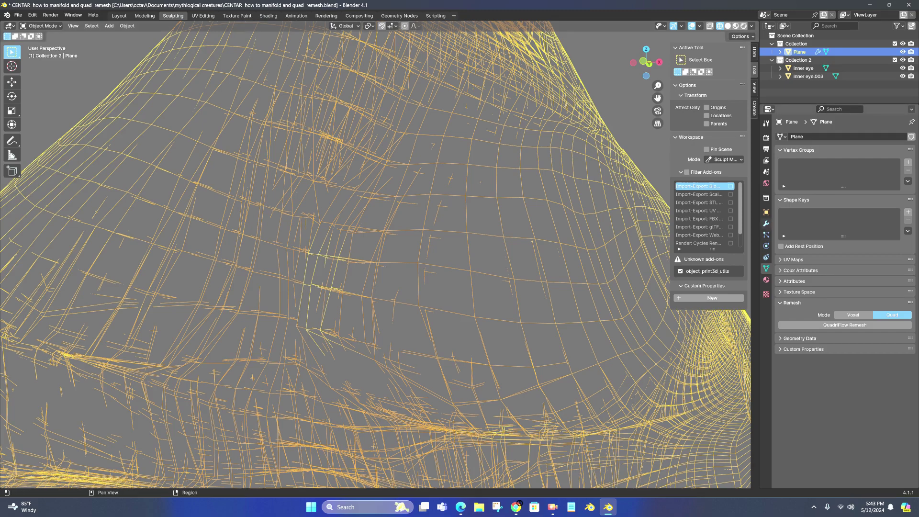
- Remove the existing Boolean modifier from the Plane object
click(765, 224)
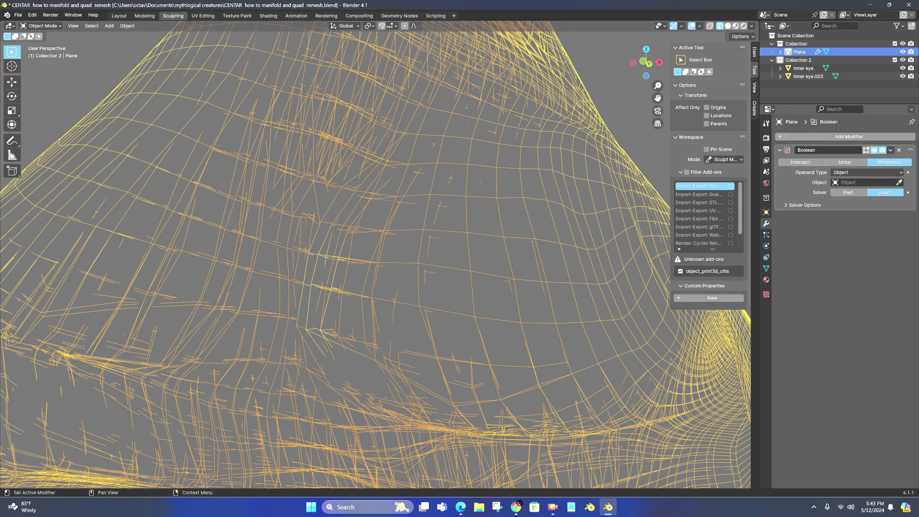
click(833, 137)
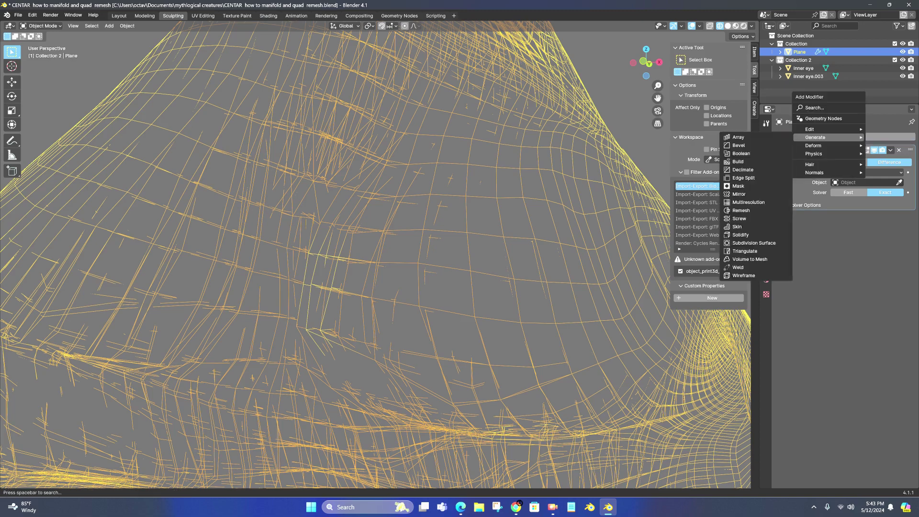
key(Escape)
key(Escape)
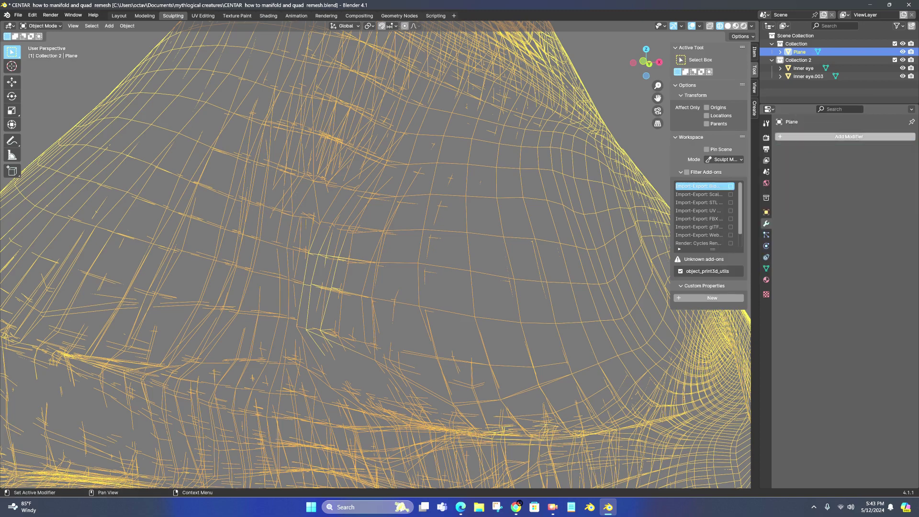
- Add a Remesh modifier to the Plane object and check the new grid on the model
click(849, 137)
mouse_move(832, 129)
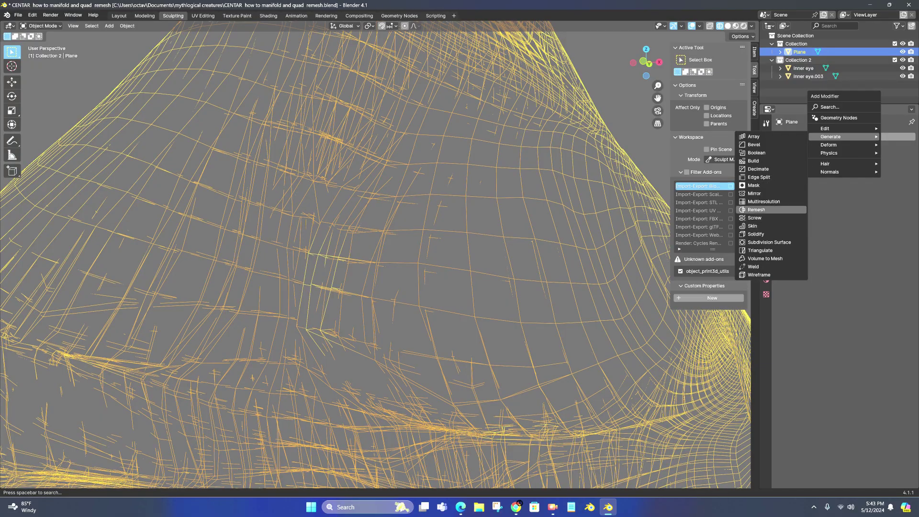
click(757, 210)
scroll(375, 259, down, 3)
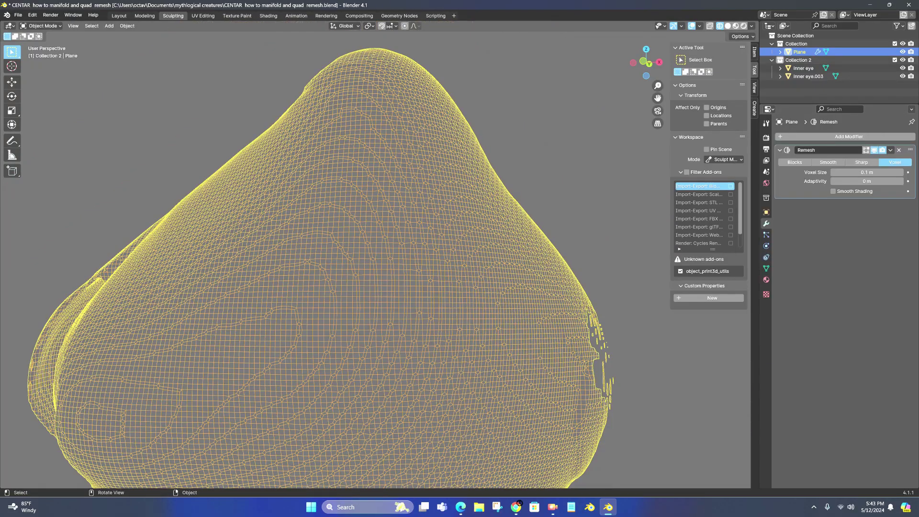
middle_drag(376, 259, 419, 258)
scroll(352, 239, up, 3)
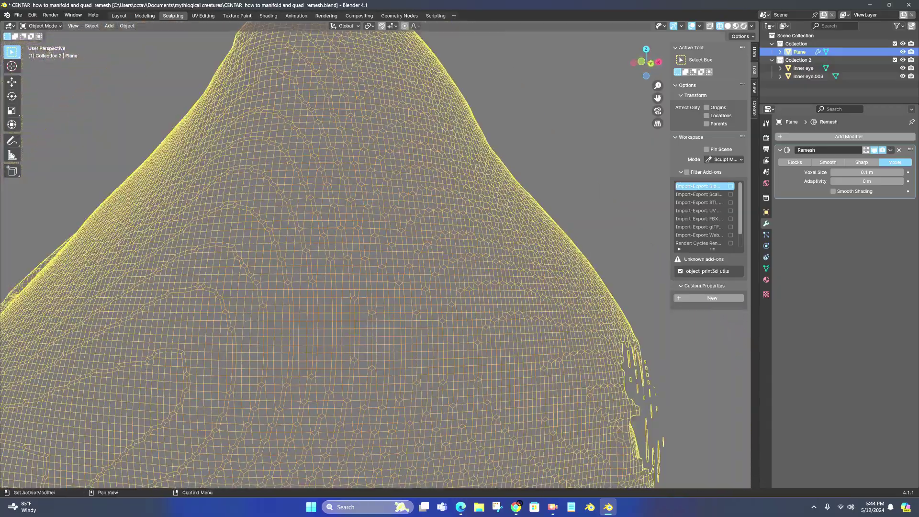
- Try a coarser Remesh voxel size of 0.14 m
click(901, 172)
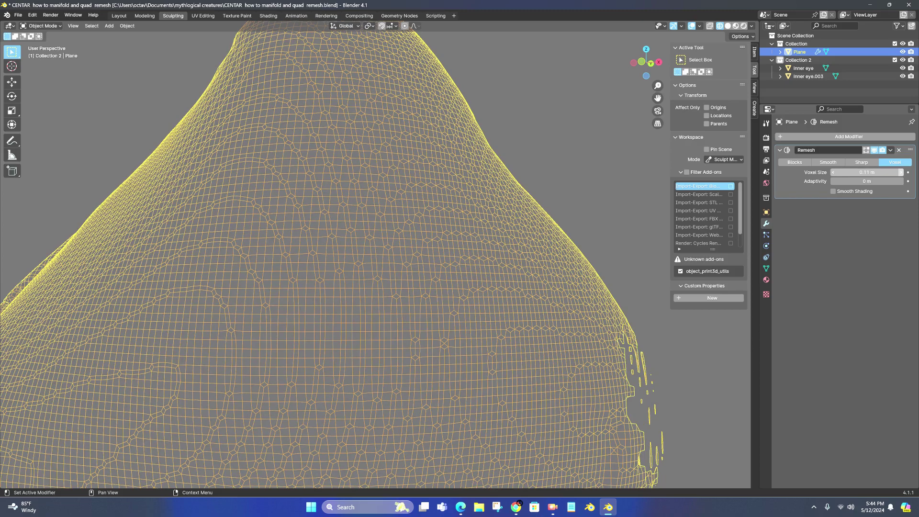
click(901, 172)
click(900, 172)
click(901, 172)
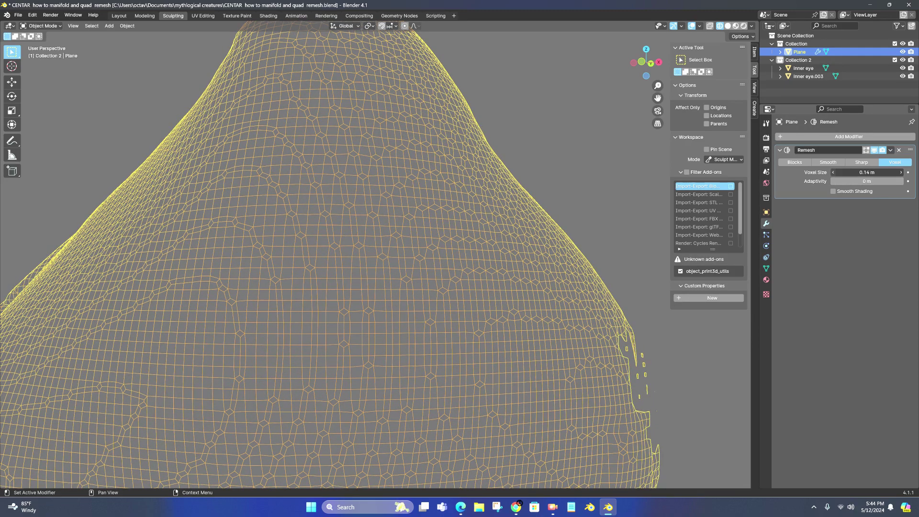
- Reduce the Remesh modifier's voxel size to 0.04 m
click(833, 173)
click(833, 173)
click(833, 173)
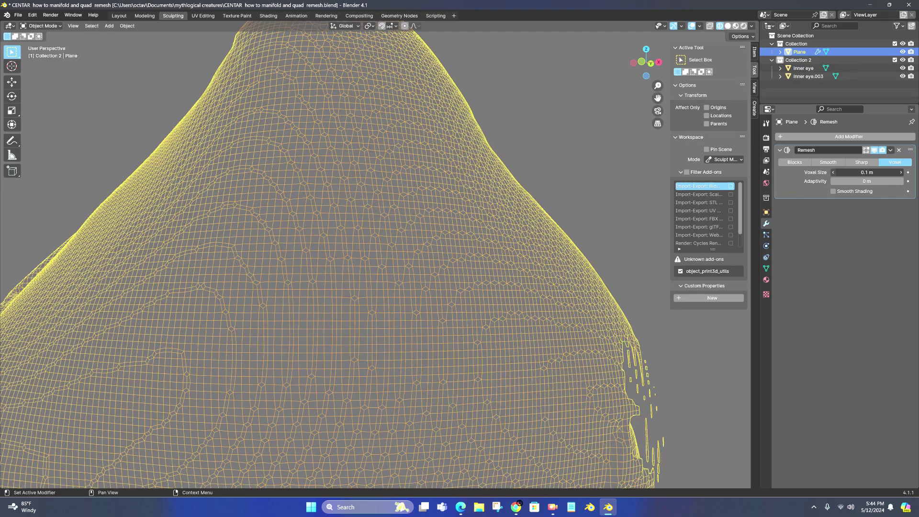
click(834, 172)
click(833, 173)
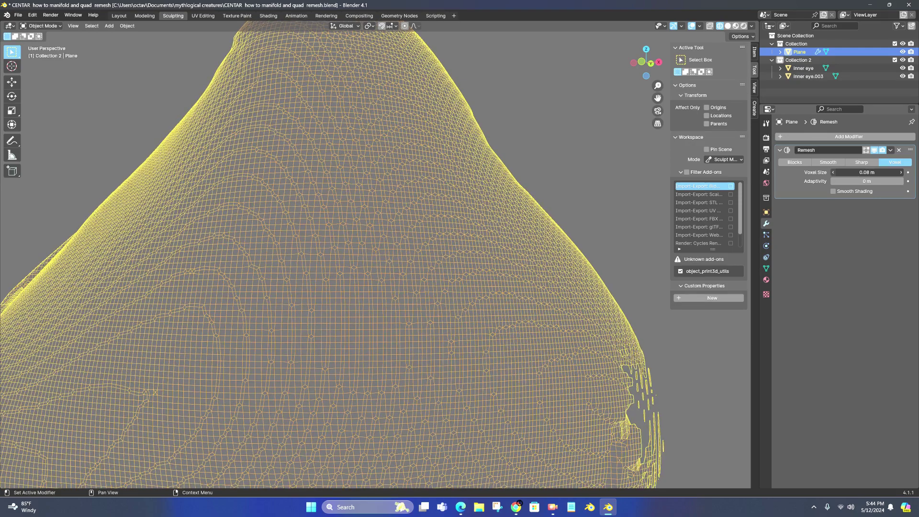
click(833, 172)
click(833, 172)
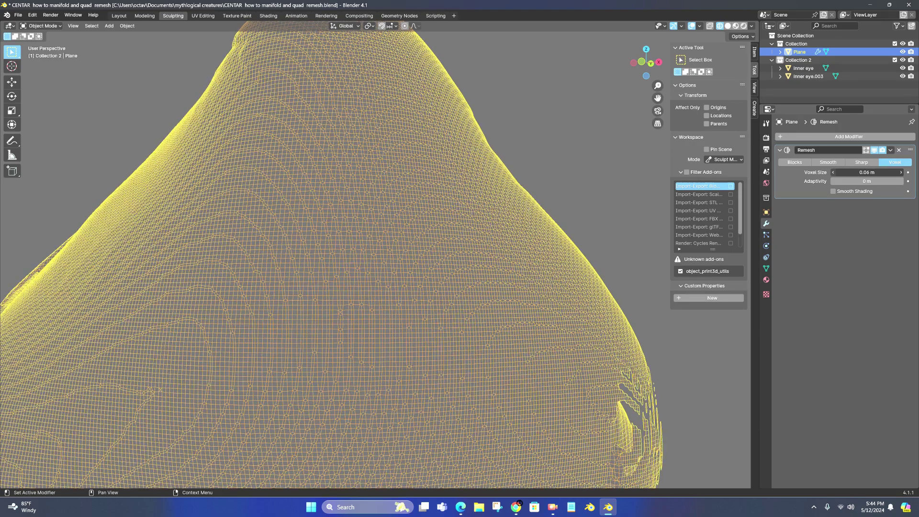
click(833, 172)
click(833, 172)
- Examine the density and creases of the remeshed surface from the front, underside and side
scroll(383, 287, down, 5)
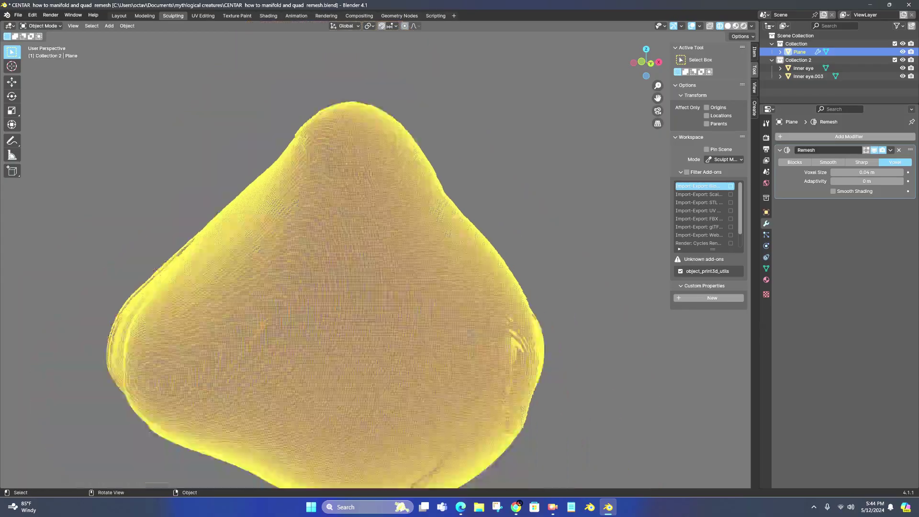
middle_drag(383, 287, 526, 237)
middle_drag(555, 278, 565, 278)
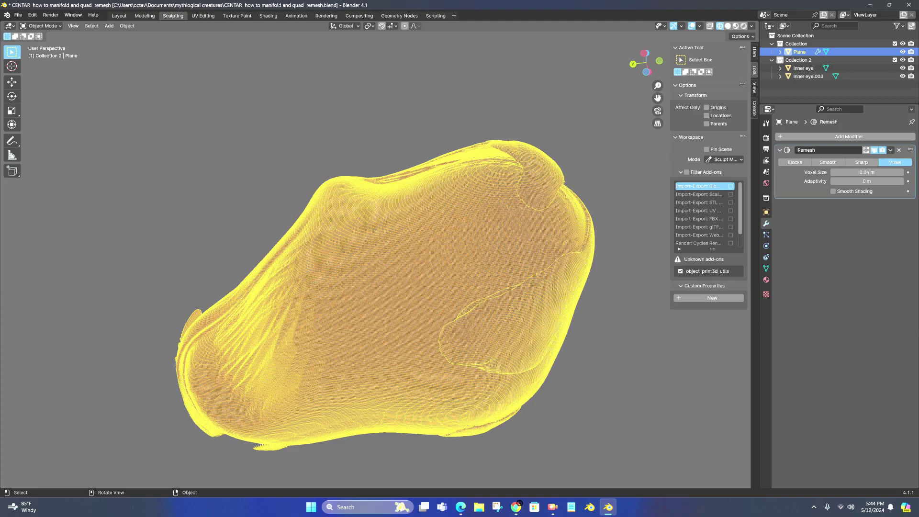
middle_drag(363, 278, 383, 298)
scroll(367, 306, down, 1)
scroll(319, 297, up, 1)
scroll(383, 298, up, 3)
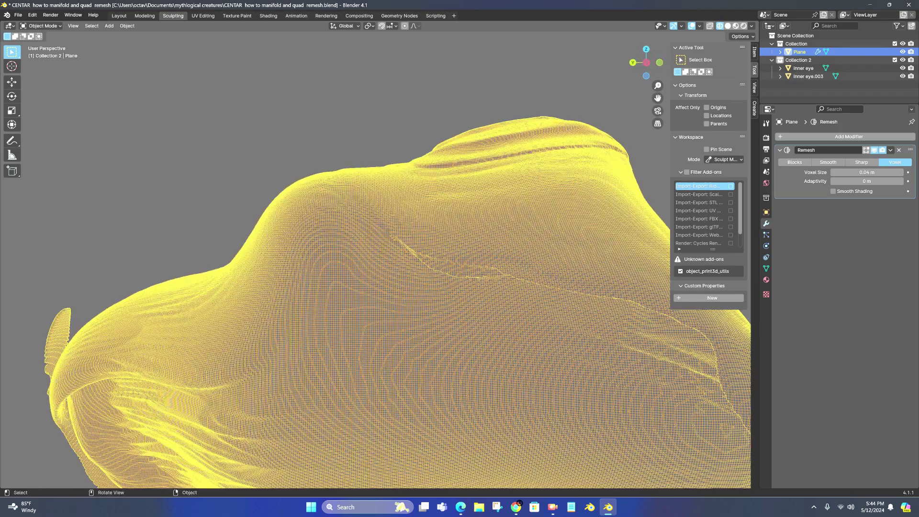
scroll(397, 302, up, 3)
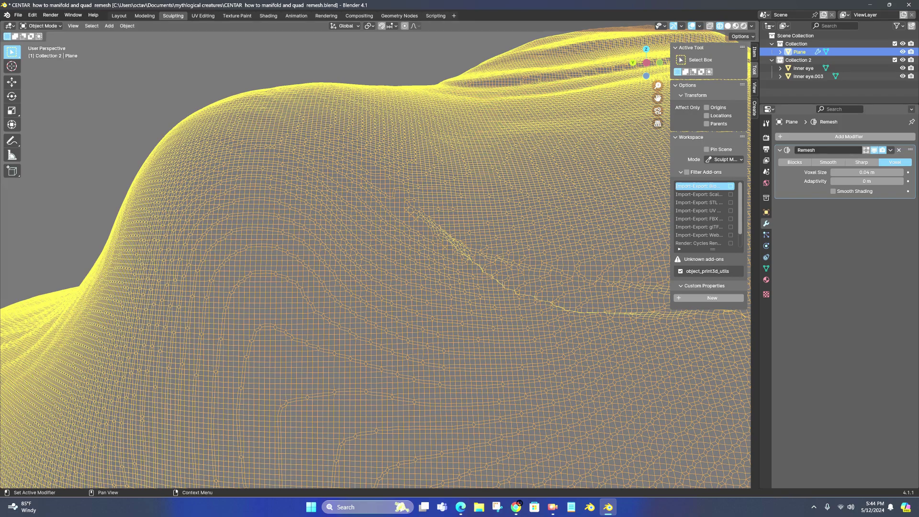
- Apply the Remesh modifier to the Plane object and check the resulting mesh
click(890, 150)
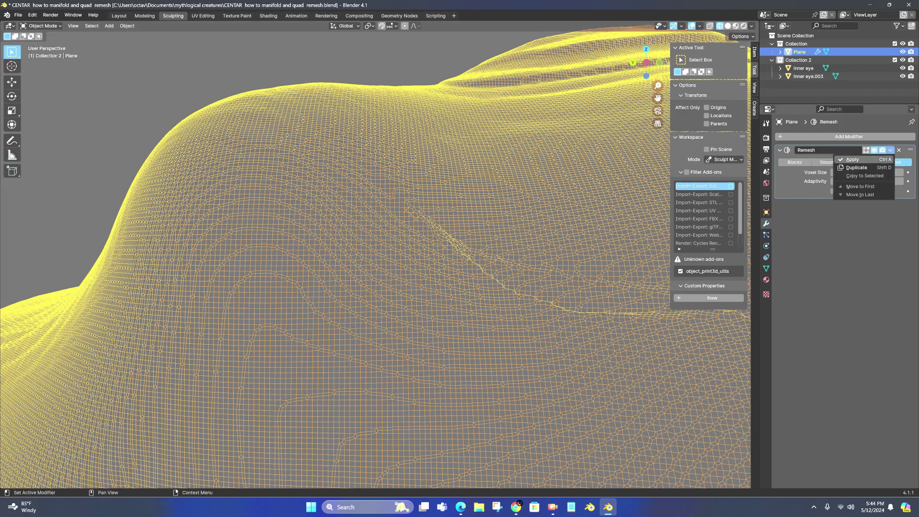
click(852, 160)
middle_drag(484, 239, 430, 240)
scroll(426, 239, down, 5)
middle_drag(283, 275, 263, 280)
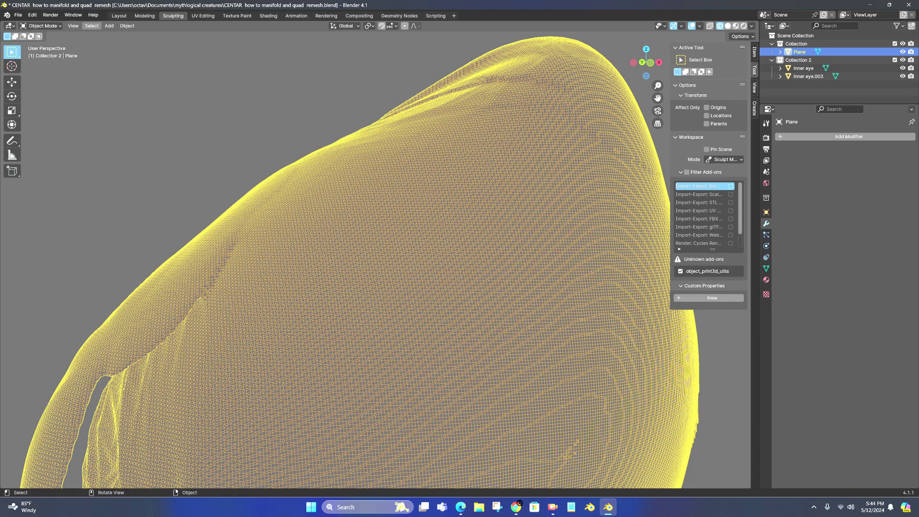
- Enter Edit Mode on the remeshed Plane object and select the entire mesh
click(41, 26)
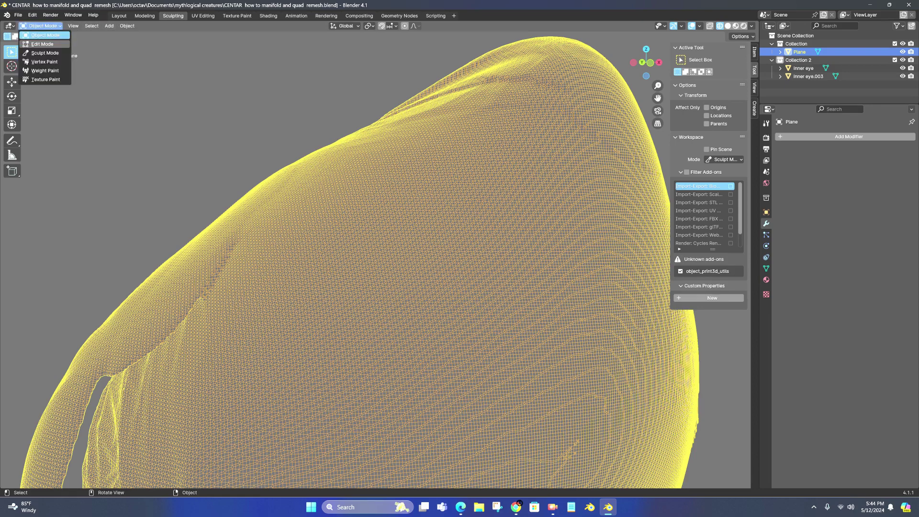
click(42, 43)
key(Home)
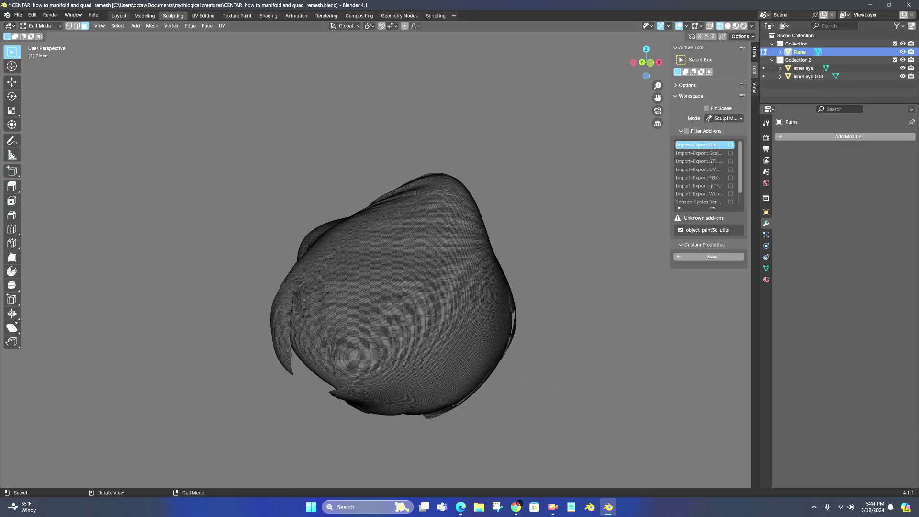
click(41, 26)
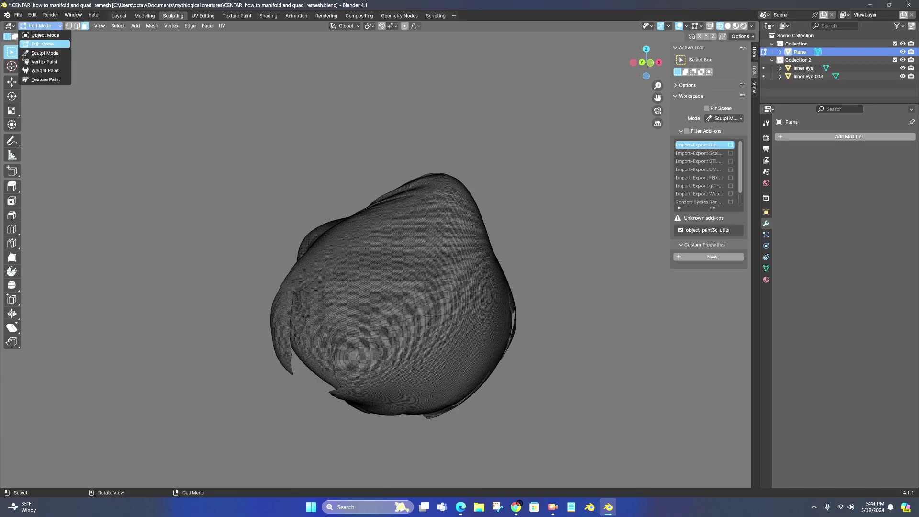
click(118, 26)
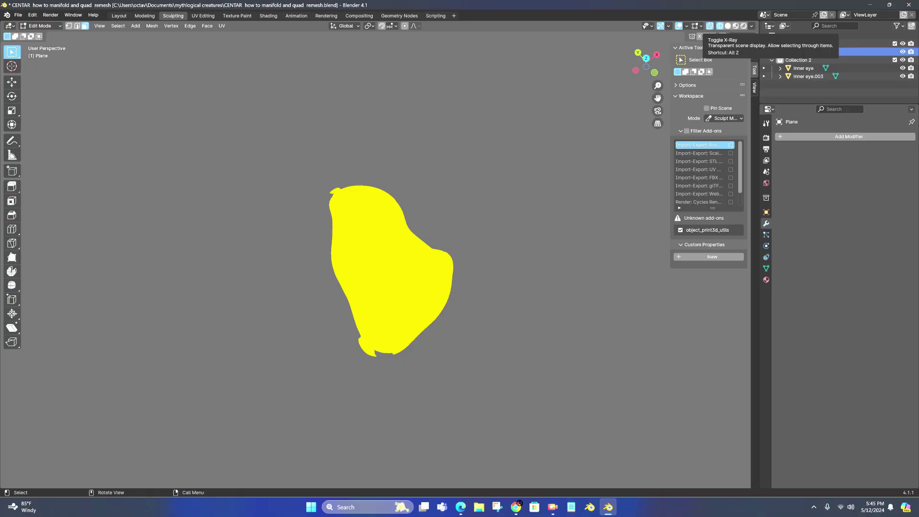
- Recalculate the normals of the selected Plane mesh to the outside and hide both Inner eye objects
click(118, 26)
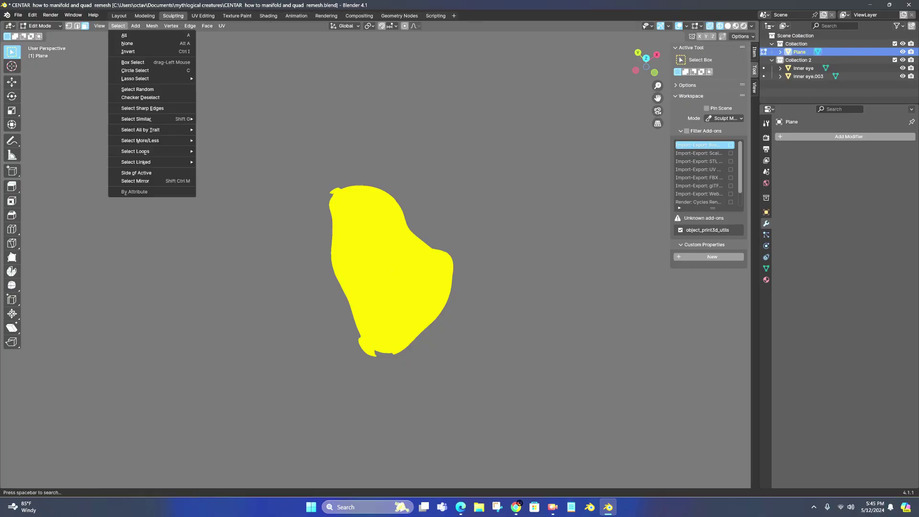
mouse_move(140, 140)
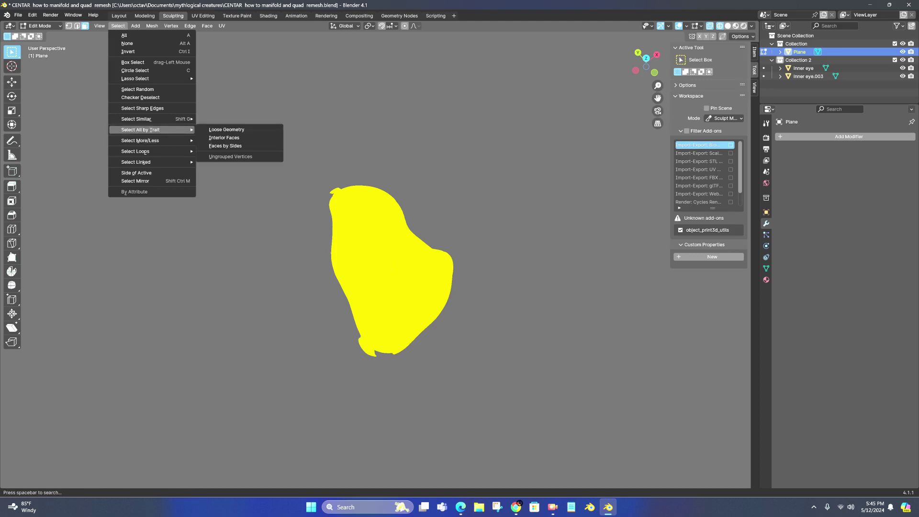
click(151, 26)
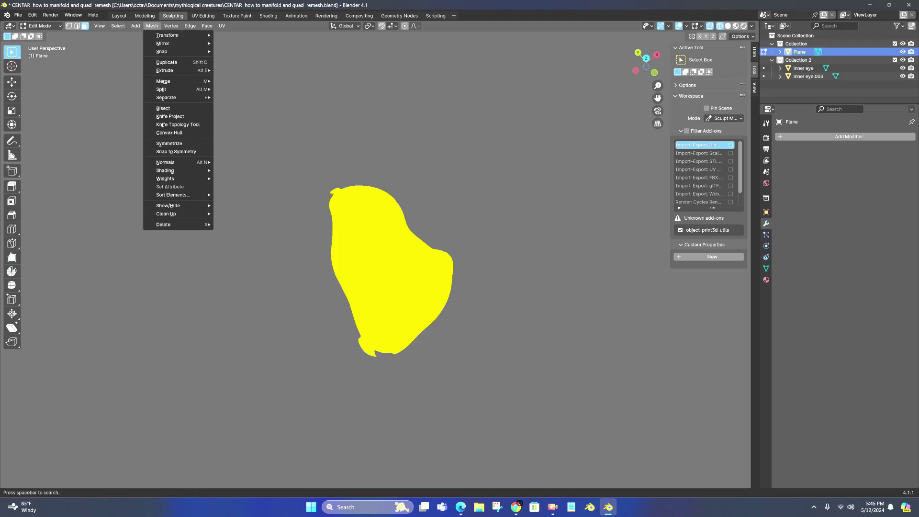
mouse_move(167, 162)
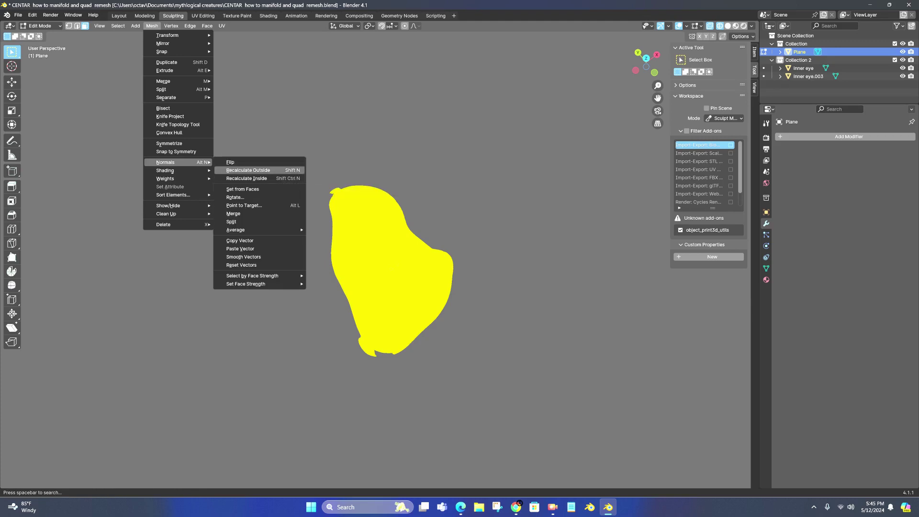
click(248, 171)
scroll(393, 270, up, 3)
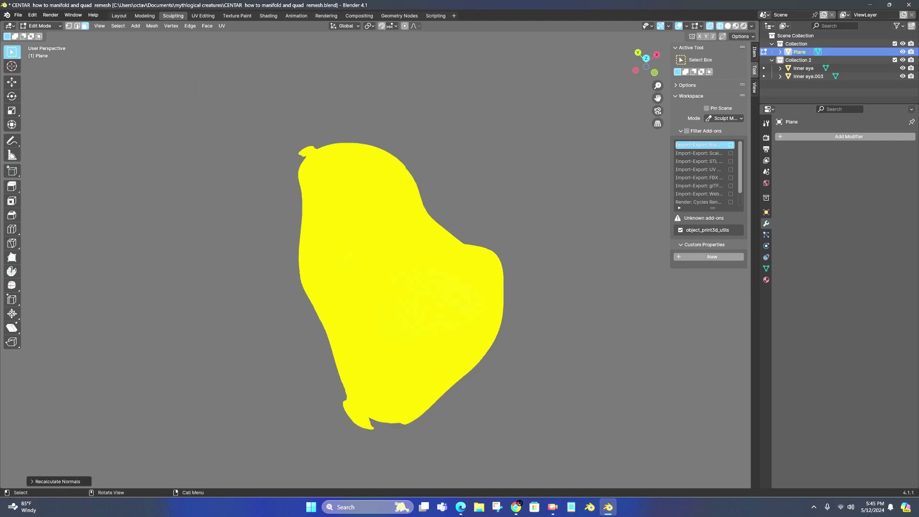
middle_drag(421, 287, 483, 273)
click(902, 76)
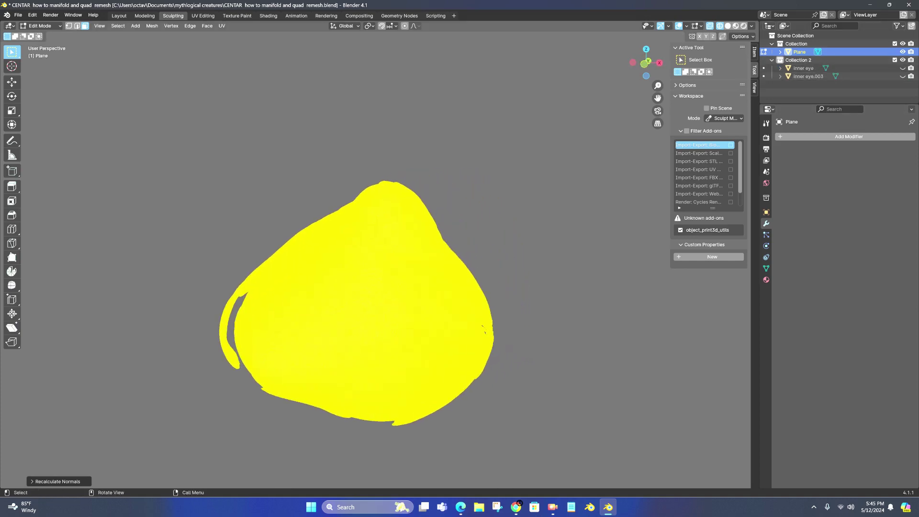
- Merge the duplicate vertices of the selected mesh by distance
click(117, 26)
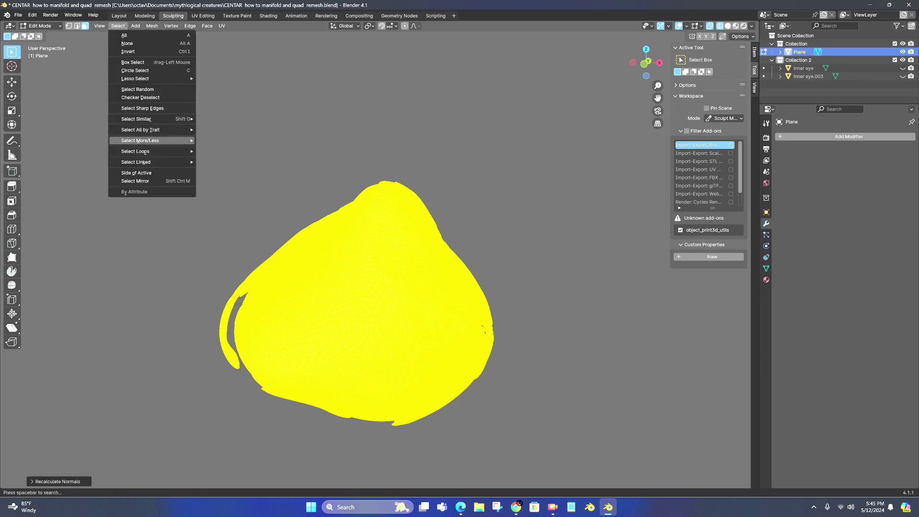
mouse_move(144, 130)
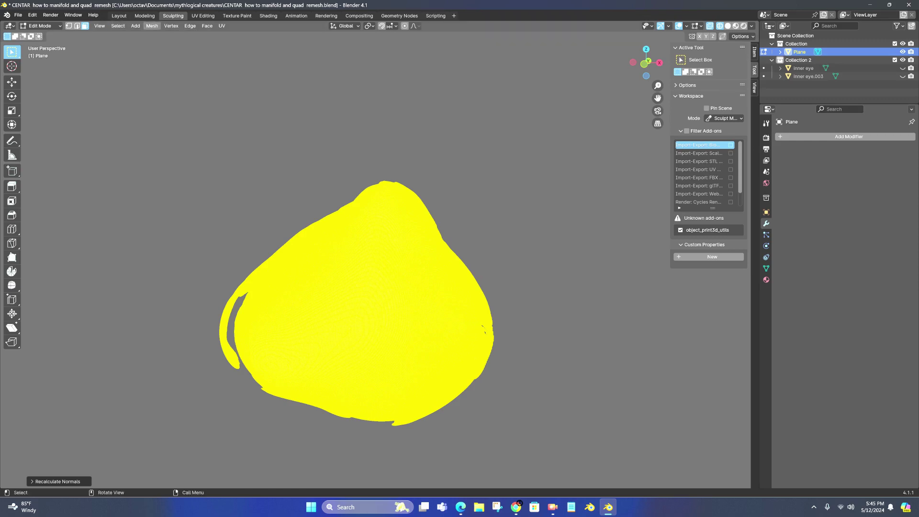
click(152, 26)
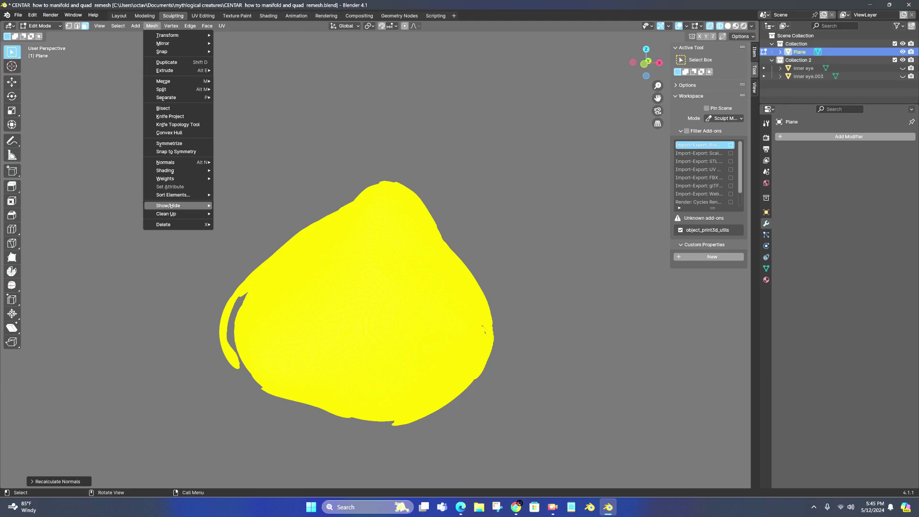
mouse_move(172, 81)
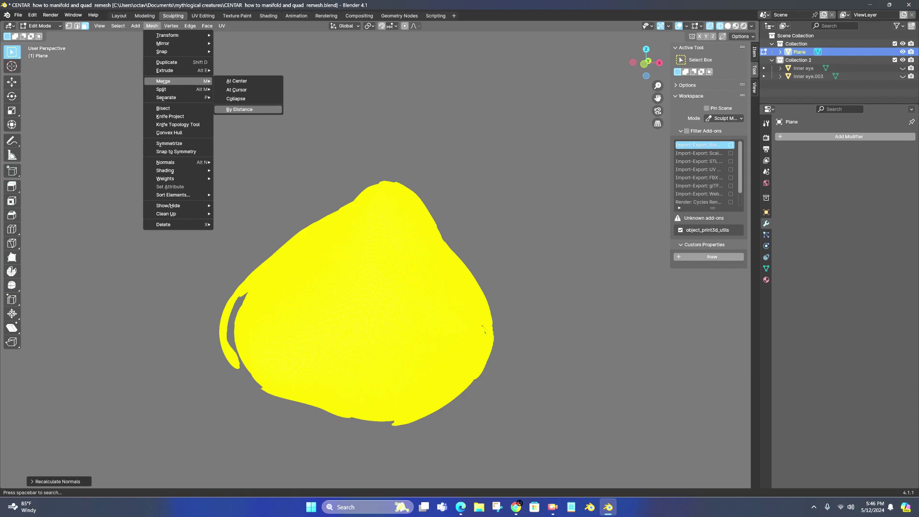
click(249, 110)
- Examine the merged mesh's wireframe up close around the creases and from several sides
middle_drag(407, 229, 268, 193)
scroll(375, 258, up, 9)
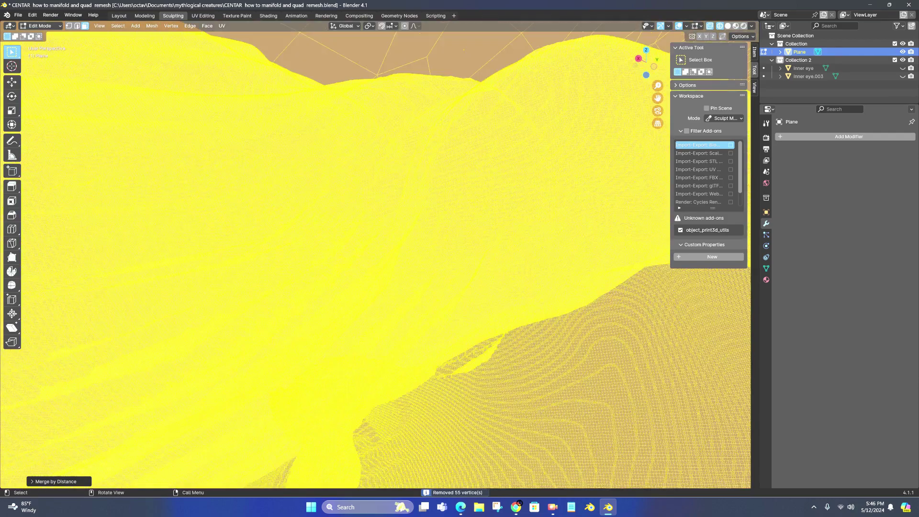
scroll(375, 259, up, 2)
middle_drag(376, 259, 244, 258)
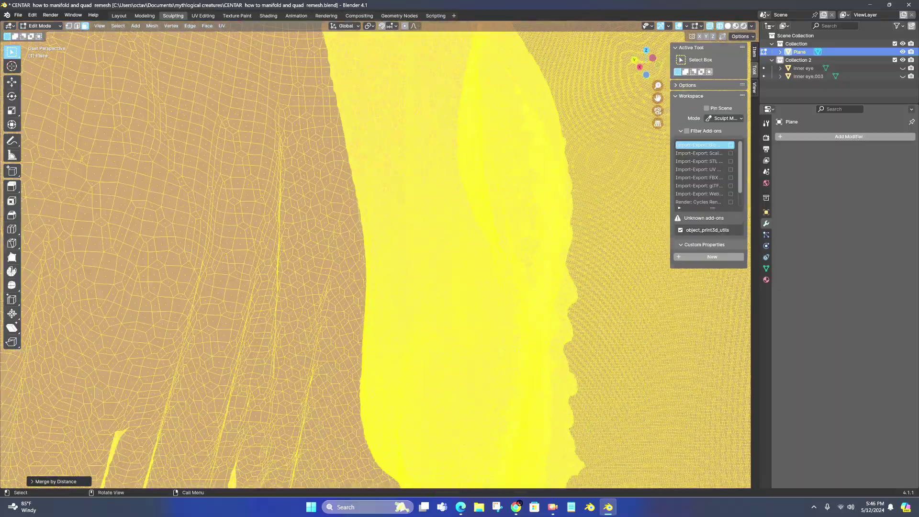
middle_drag(431, 258, 377, 271)
scroll(375, 258, down, 6)
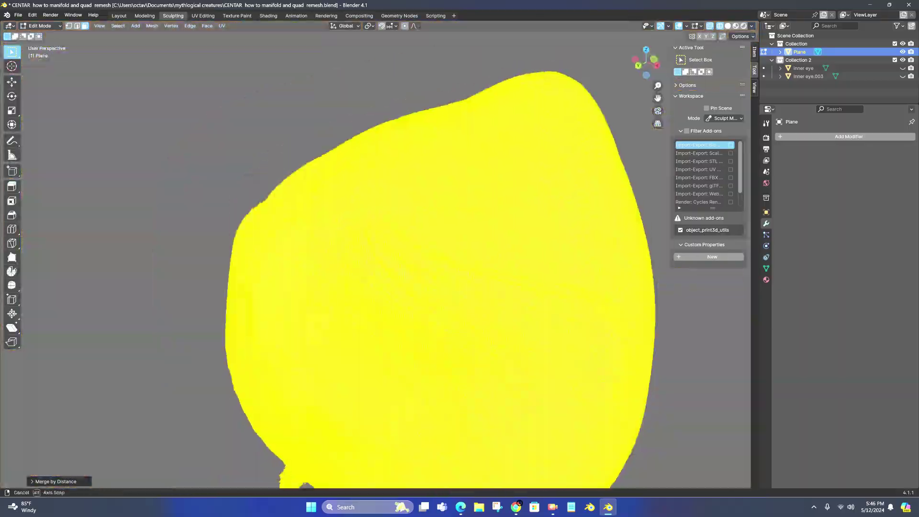
middle_drag(330, 234, 335, 225)
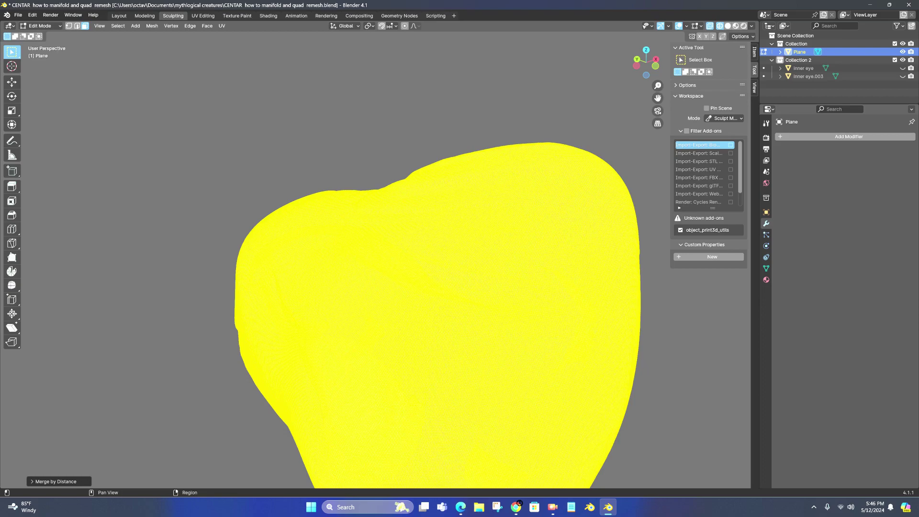
click(814, 136)
mouse_move(813, 137)
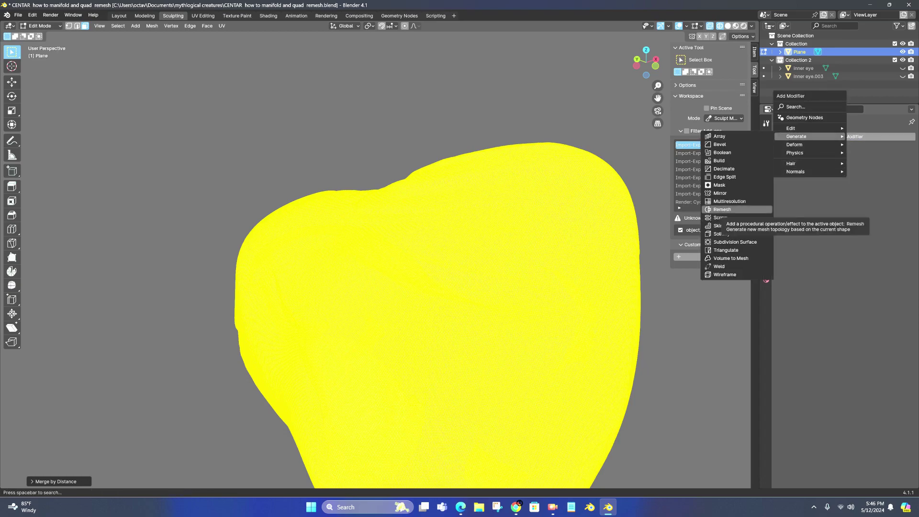
click(151, 26)
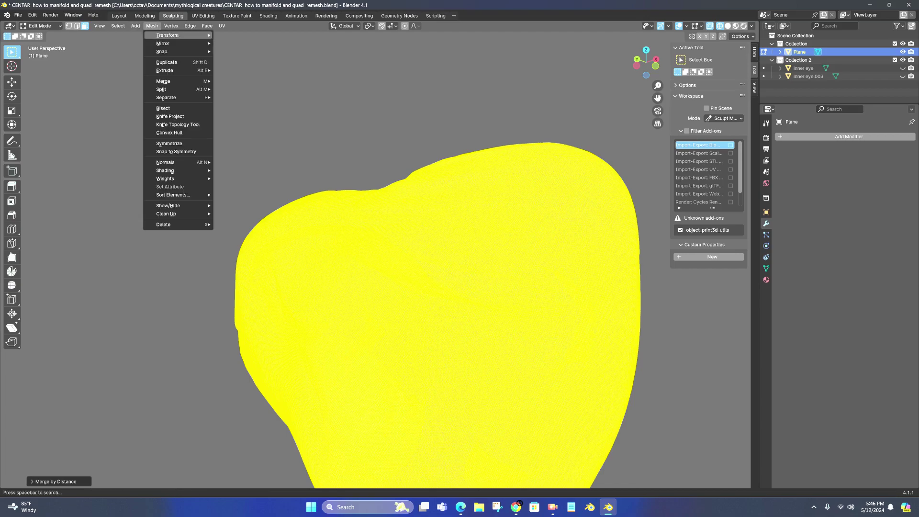
mouse_move(165, 163)
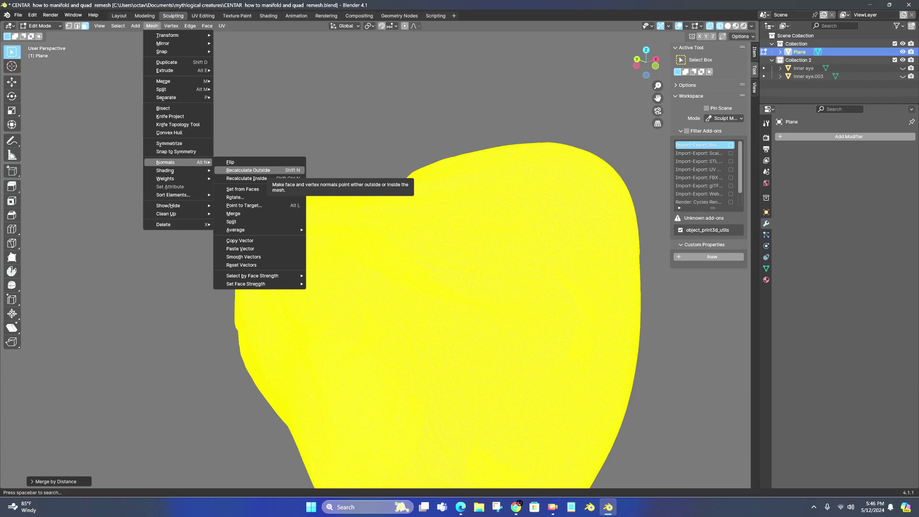
mouse_move(118, 26)
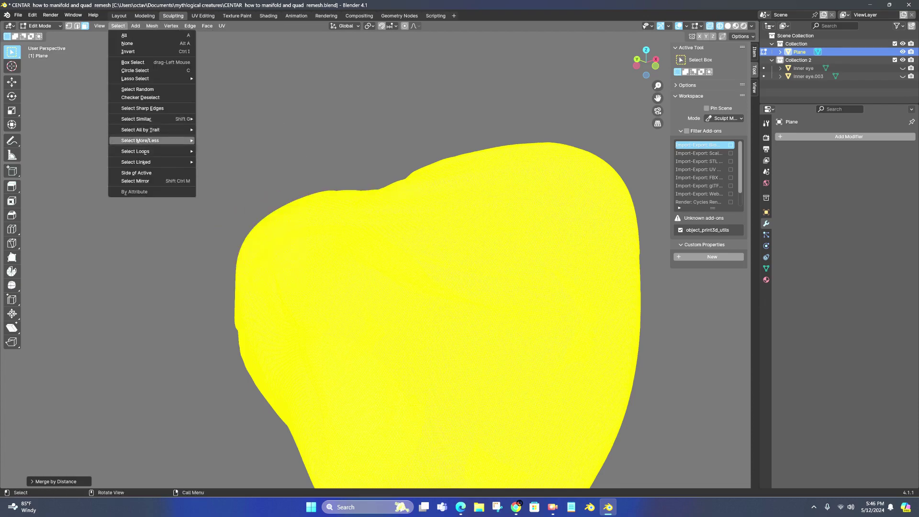
mouse_move(144, 140)
mouse_move(137, 119)
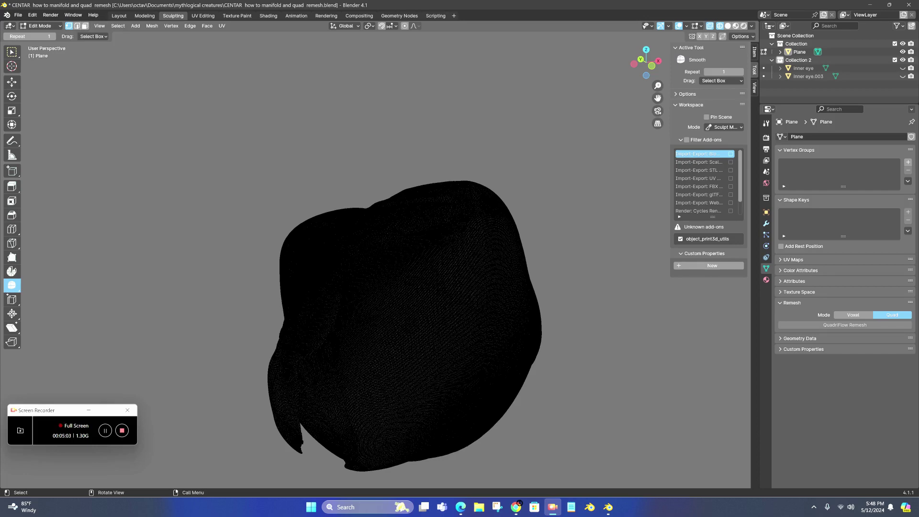
- Select all non-manifold geometry in the Plane mesh and locate it on the model
click(118, 26)
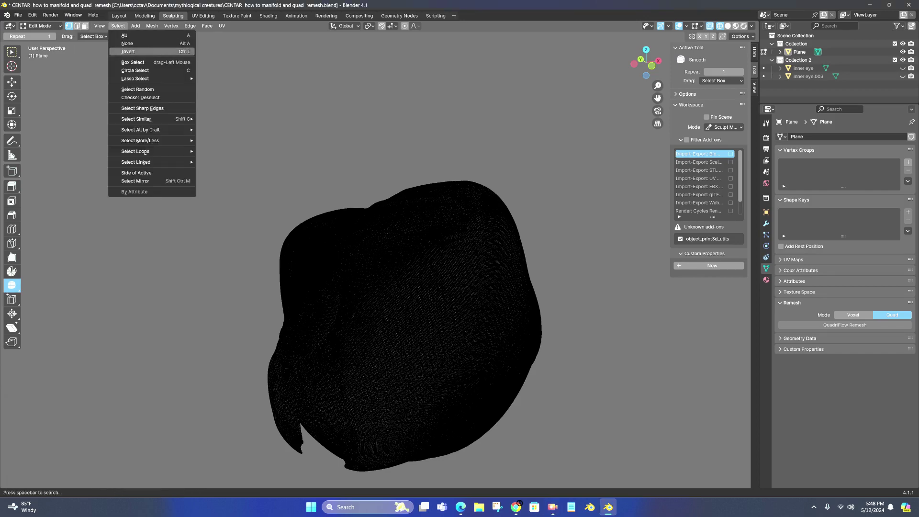
mouse_move(144, 130)
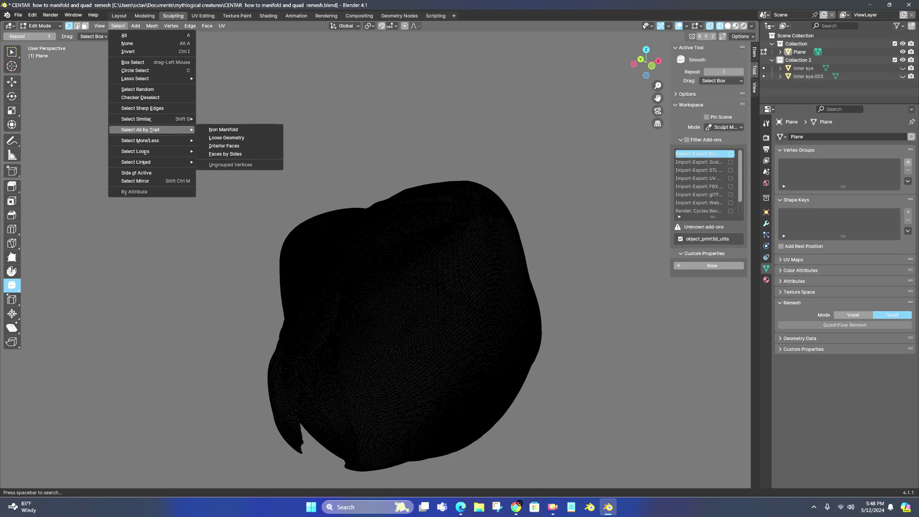
key(Escape)
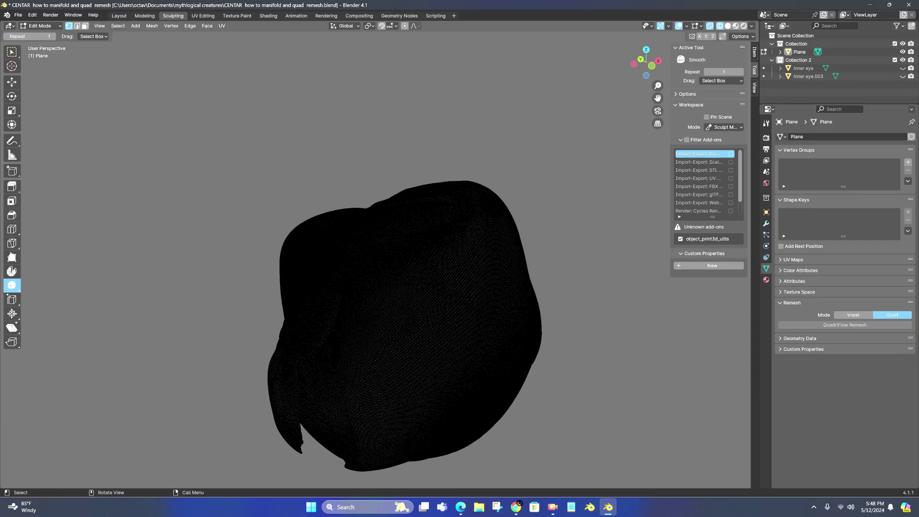
click(117, 26)
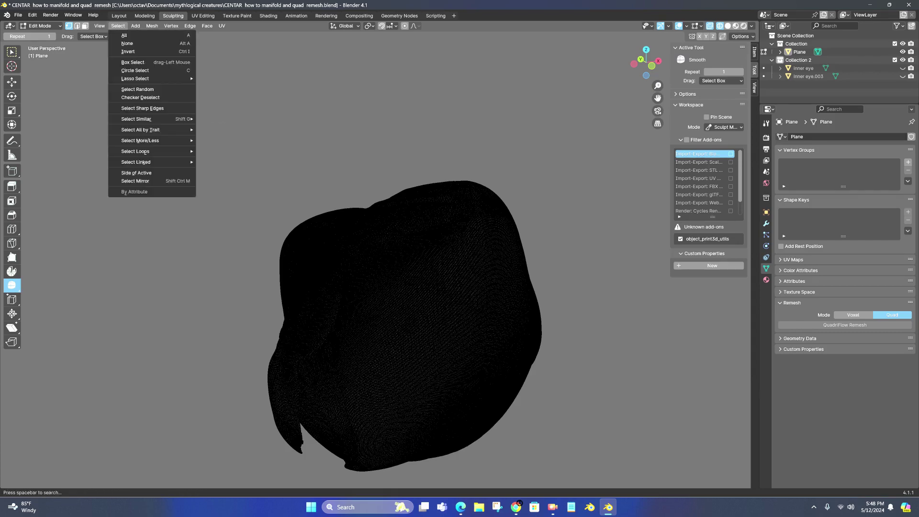
mouse_move(143, 130)
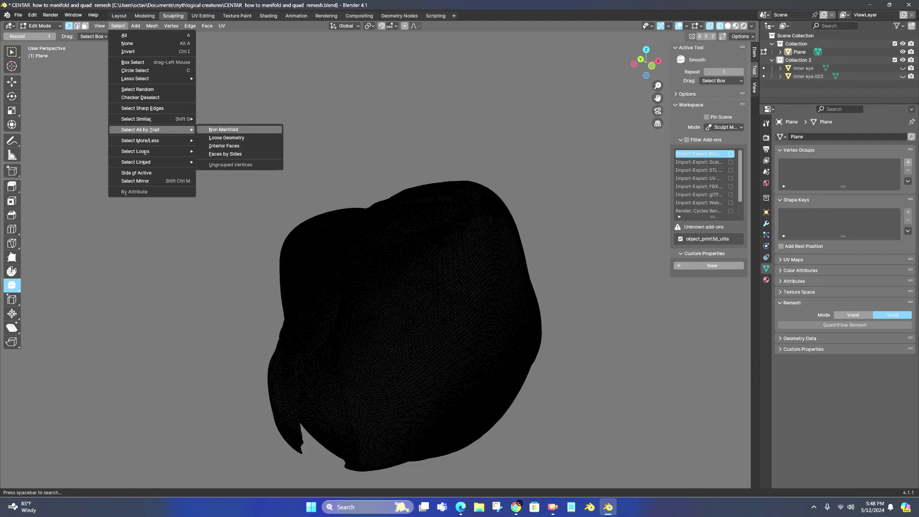
click(223, 130)
middle_drag(389, 379, 441, 316)
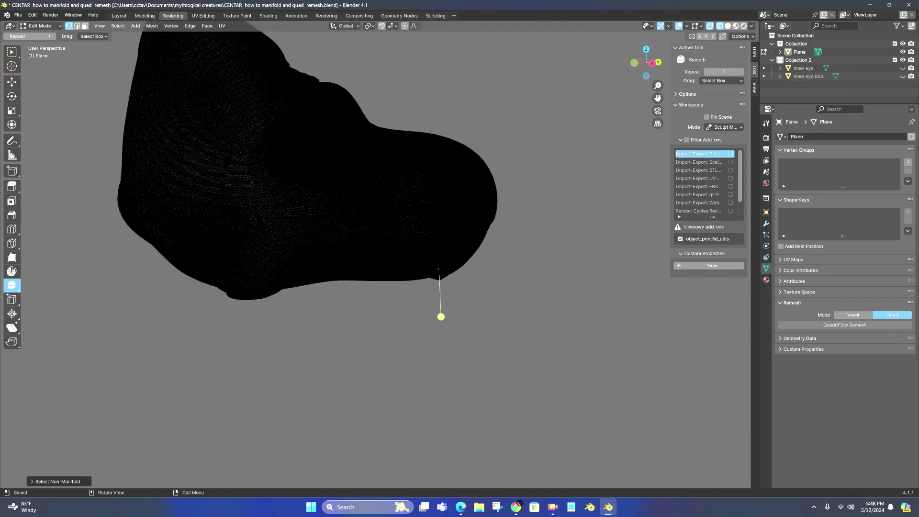
- Dissolve the selected non-manifold vertices and delete the vertices that are still selected
key(x)
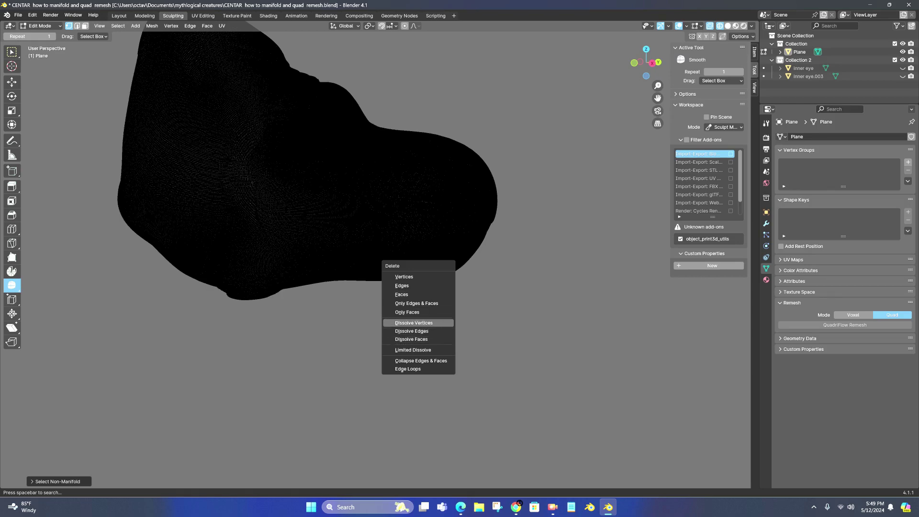
click(413, 322)
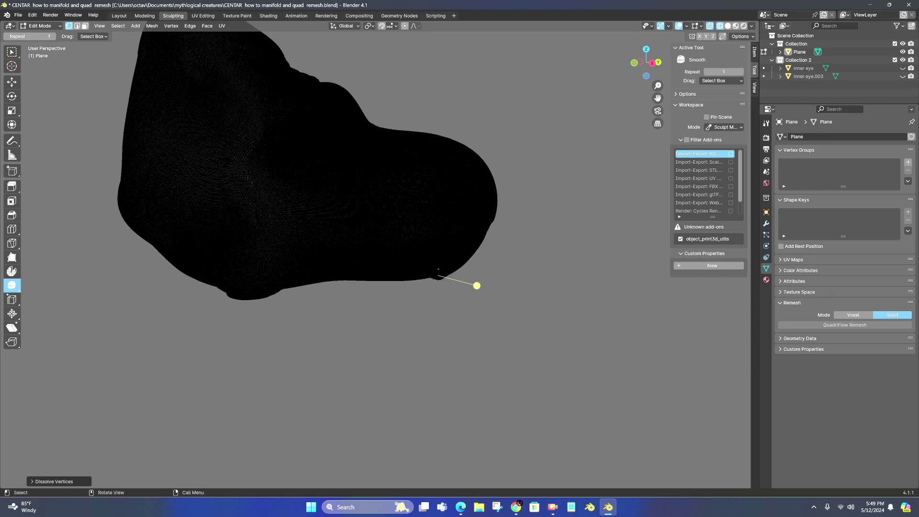
middle_drag(477, 285, 487, 287)
key(x)
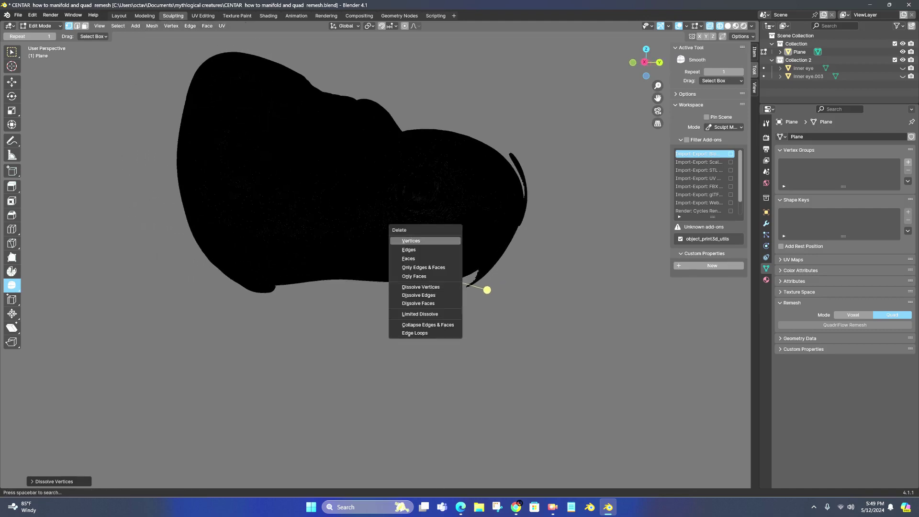
click(414, 240)
- Box-select the entire cleaned mesh and return to Object Mode
middle_drag(413, 241, 356, 255)
scroll(430, 285, down, 2)
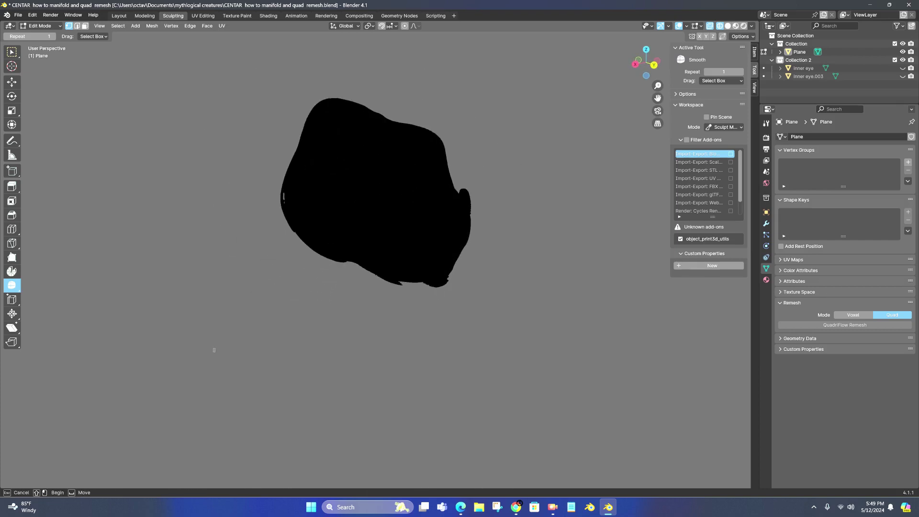
drag(213, 352, 512, 73)
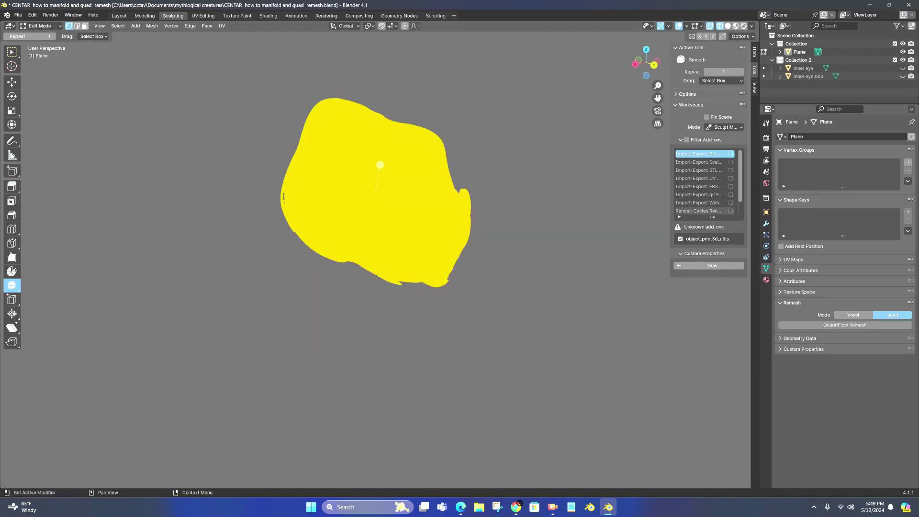
click(41, 26)
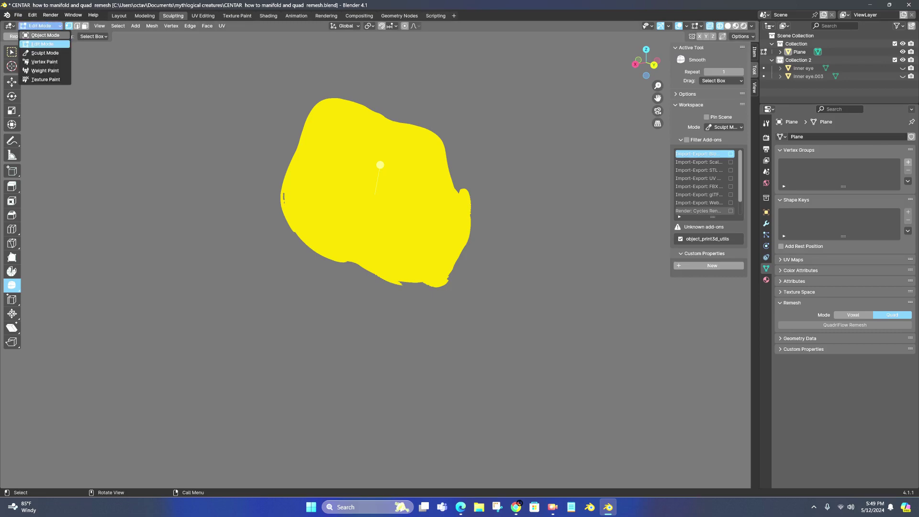
click(45, 35)
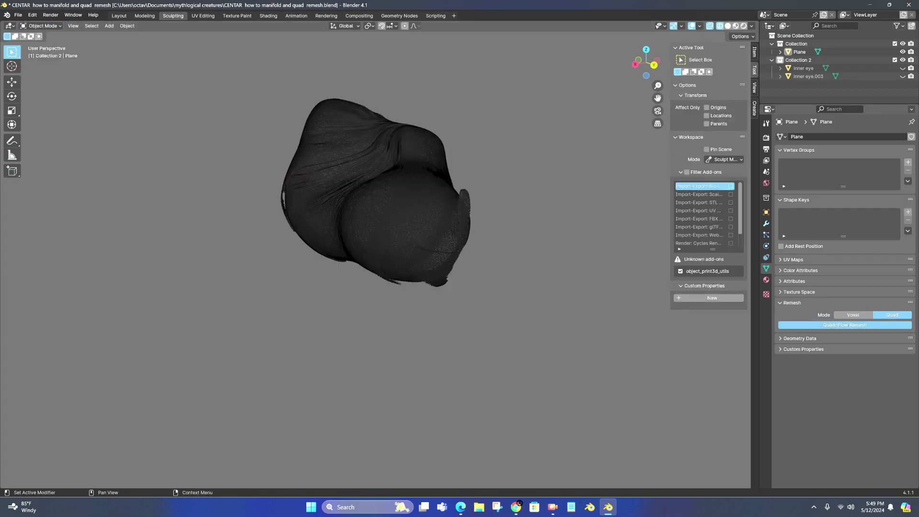
- Run QuadriFlow Remesh on the Plane object and inspect the resulting quad mesh from different sides
click(844, 325)
key(Return)
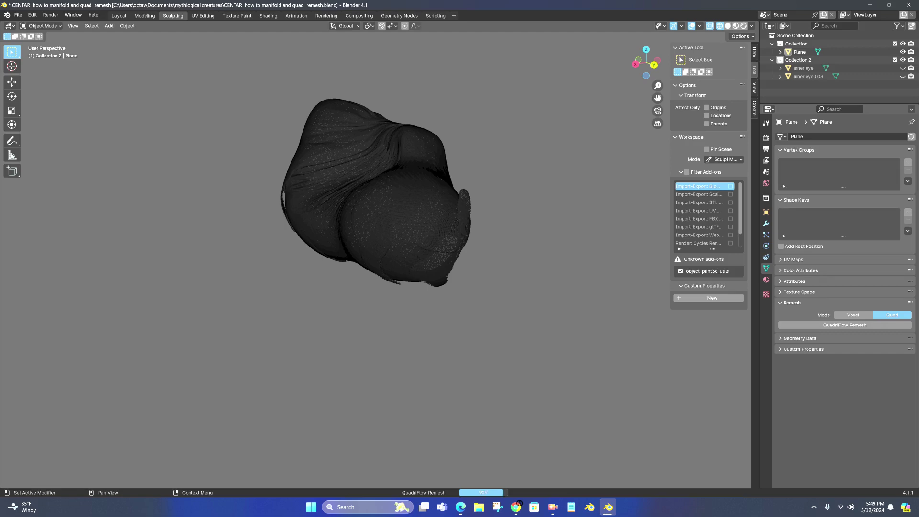
middle_drag(306, 239, 500, 240)
middle_drag(564, 201, 680, 216)
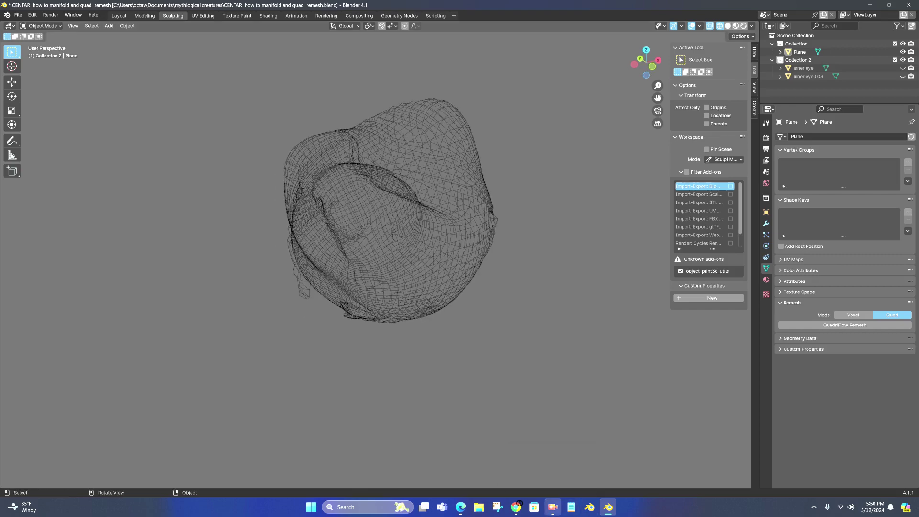
click(553, 507)
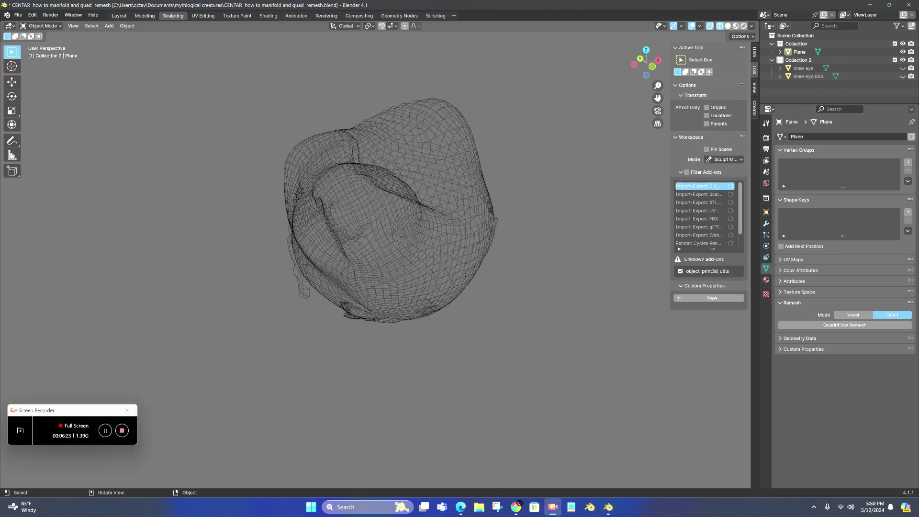